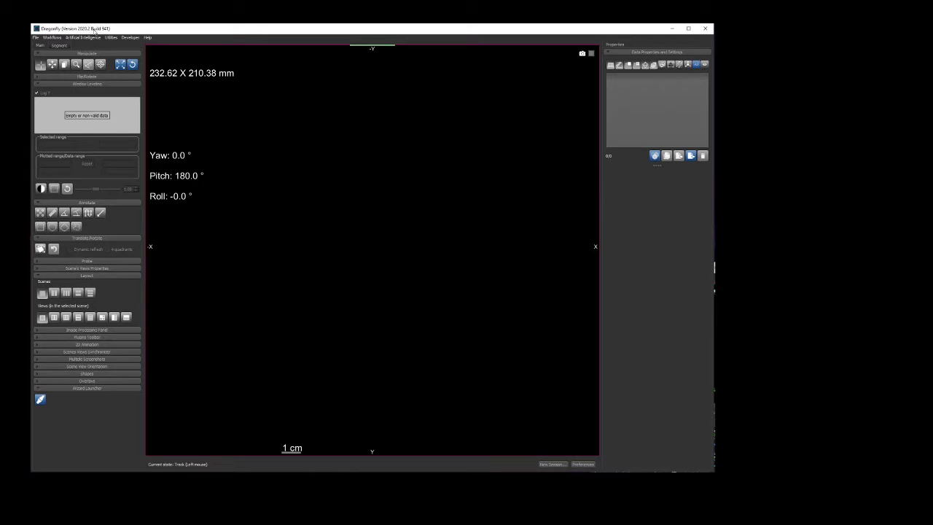
Import the DICOM image stack from the Crocodylus johnsoni folder, keeping the default sampling and spacing
click(36, 37)
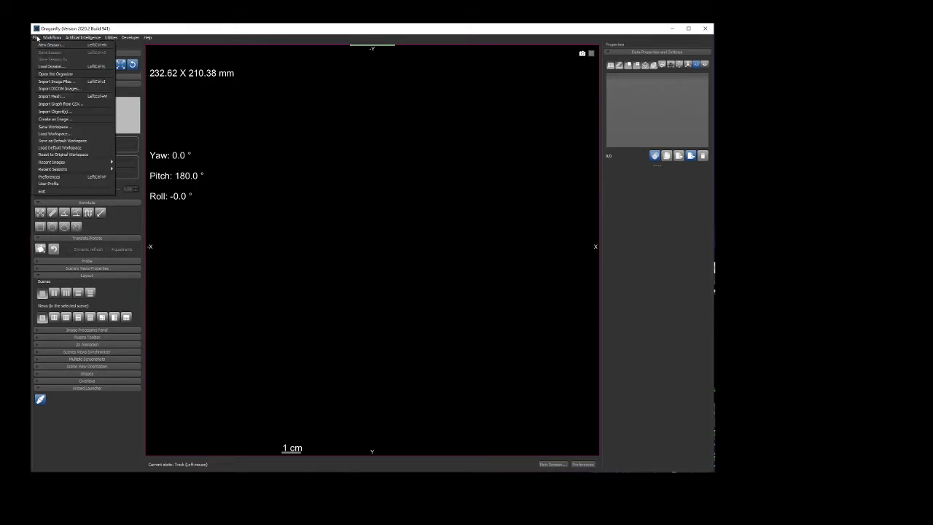
click(78, 86)
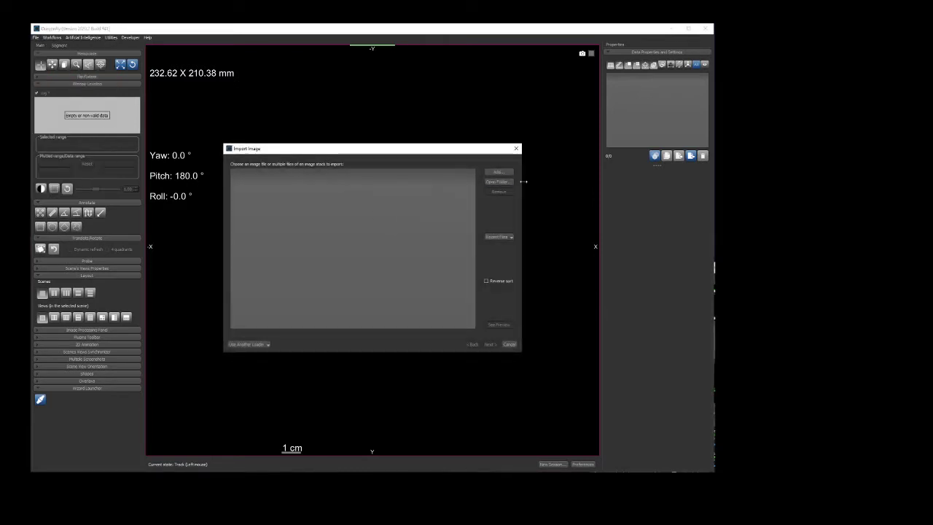
click(499, 182)
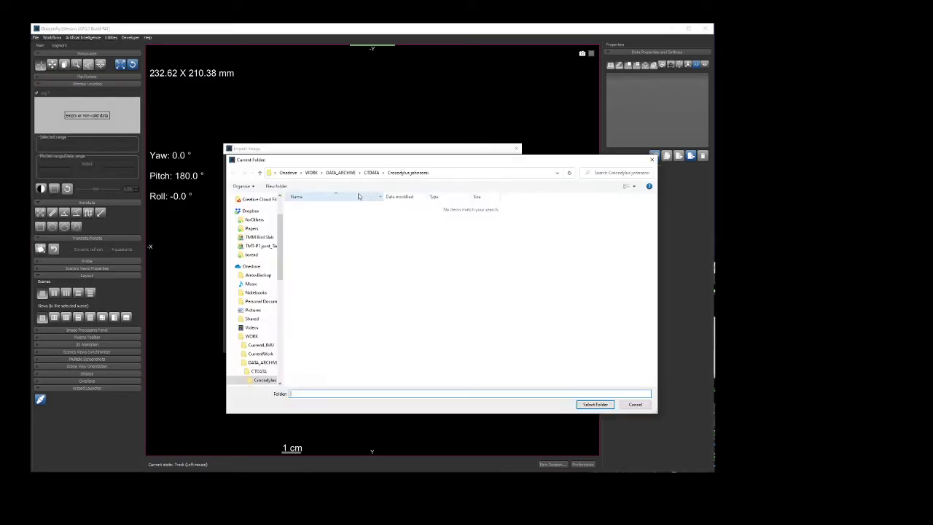
click(595, 405)
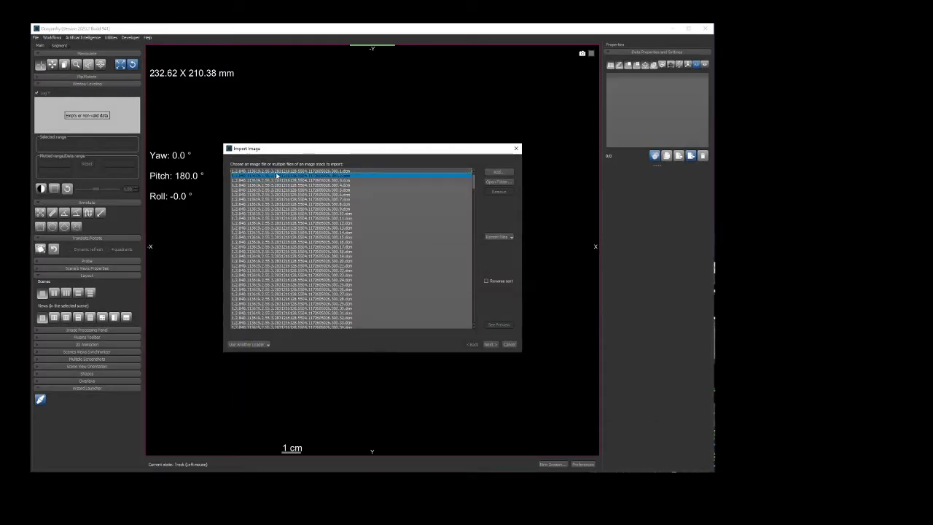
click(495, 346)
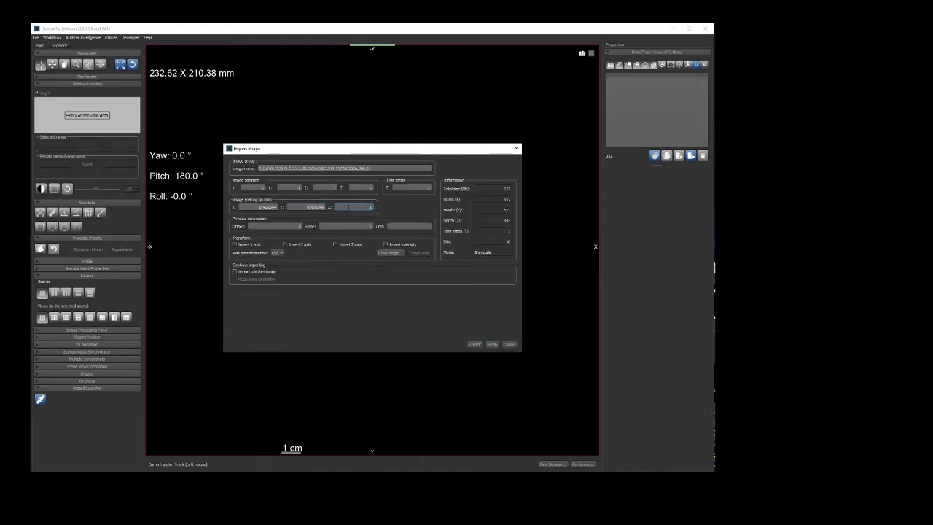
click(492, 344)
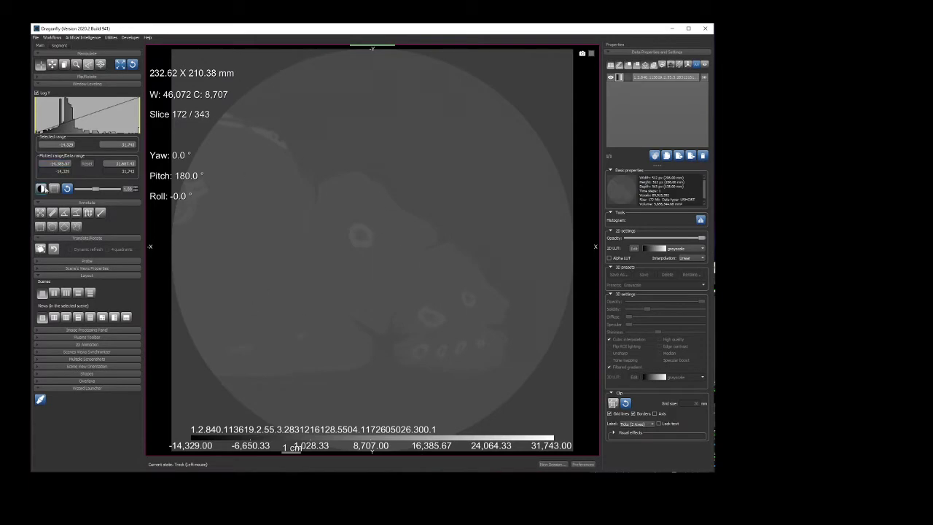
Adjust the slice view's window leveling so bone contrasts with soft tissue, and switch the scene to a four-view layout
click(41, 188)
drag(358, 221, 14, 157)
drag(145, 193, 281, 202)
click(102, 317)
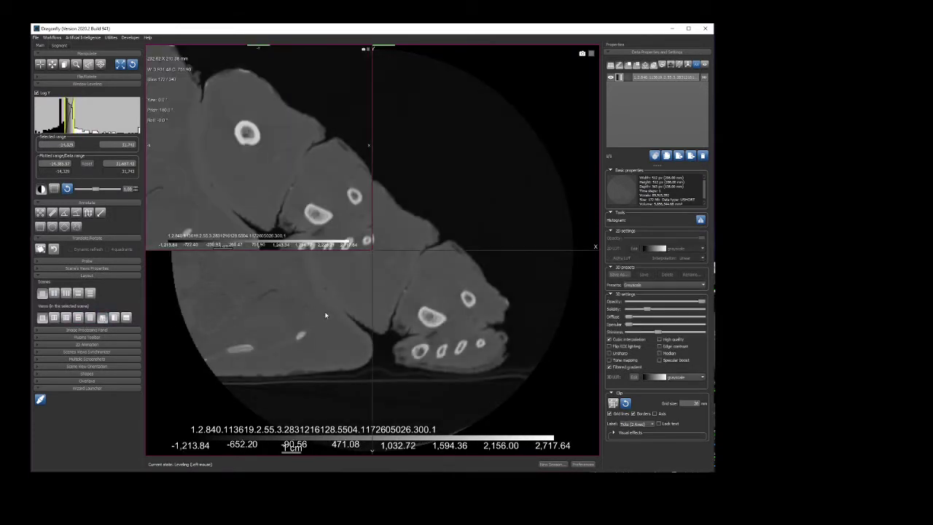
Raise the lower limit of the 3D view's window range until only the skeleton renders, and inspect it from the side
click(40, 65)
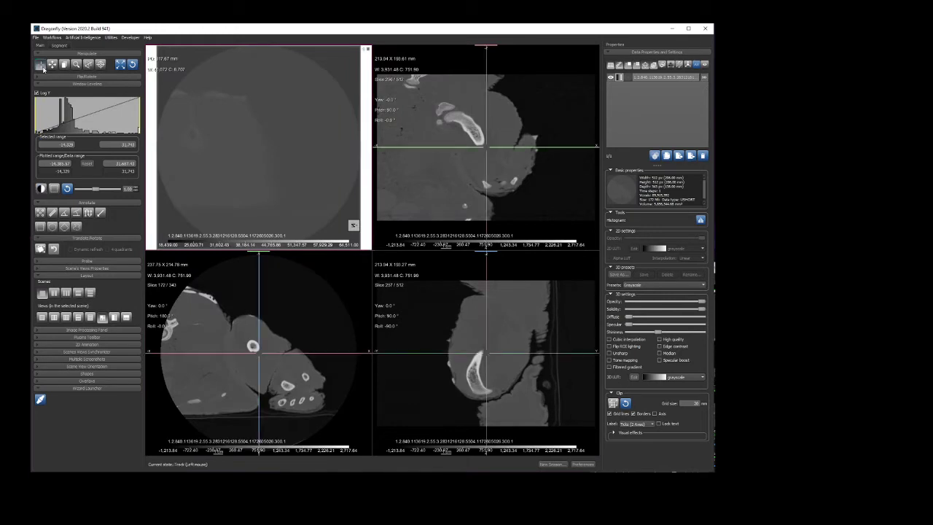
drag(278, 122, 219, 124)
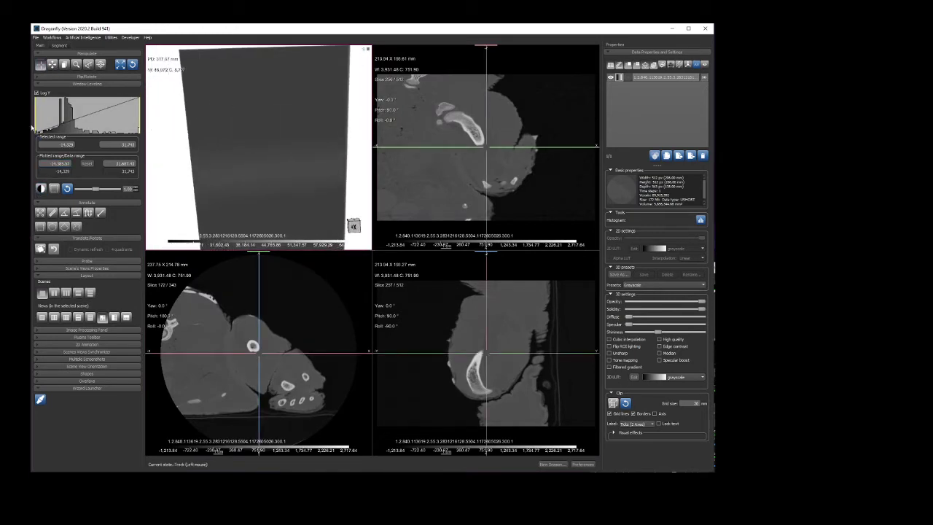
drag(32, 128, 67, 124)
mouse_move(312, 182)
mouse_down()
mouse_move(285, 187)
mouse_move(318, 176)
mouse_up()
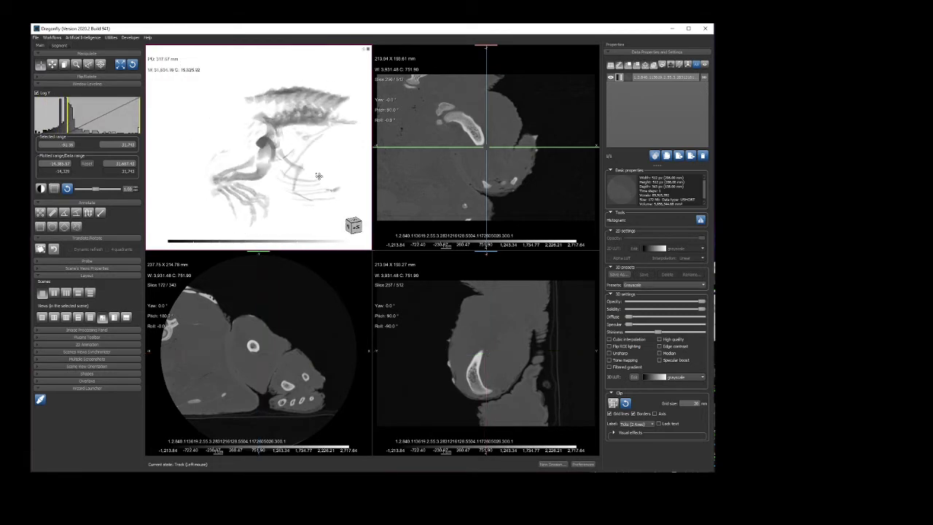
middle_drag(319, 176, 297, 171)
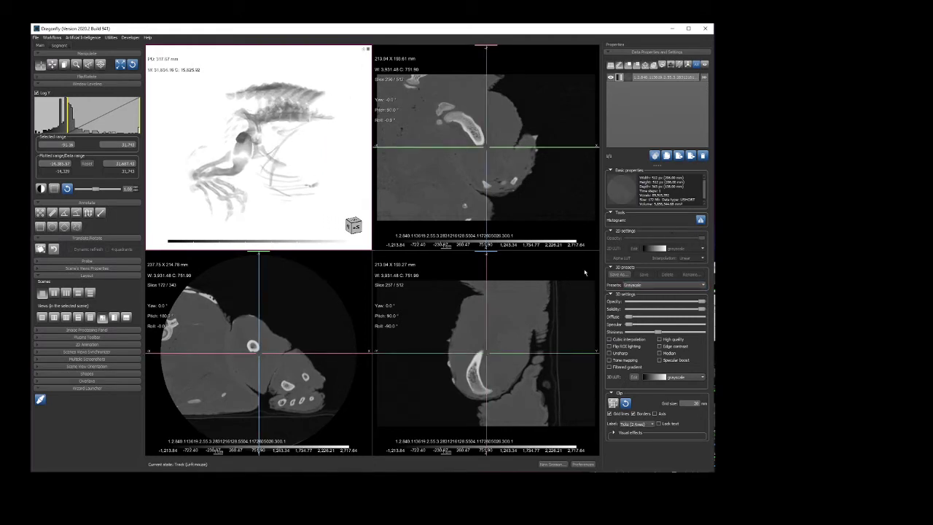
drag(236, 144, 247, 131)
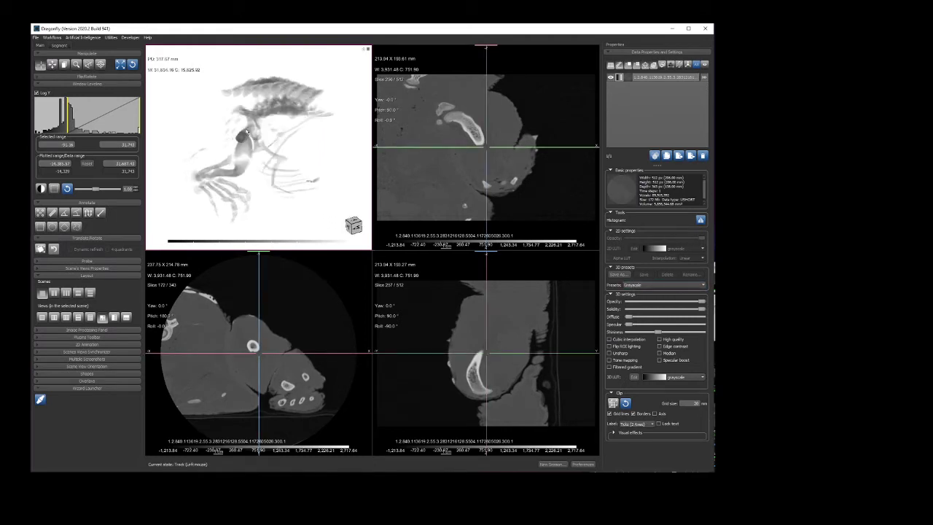
Apply the Bones preset to the 3D view and raise the lower window limit until the soft tissue disappears
click(656, 284)
click(652, 292)
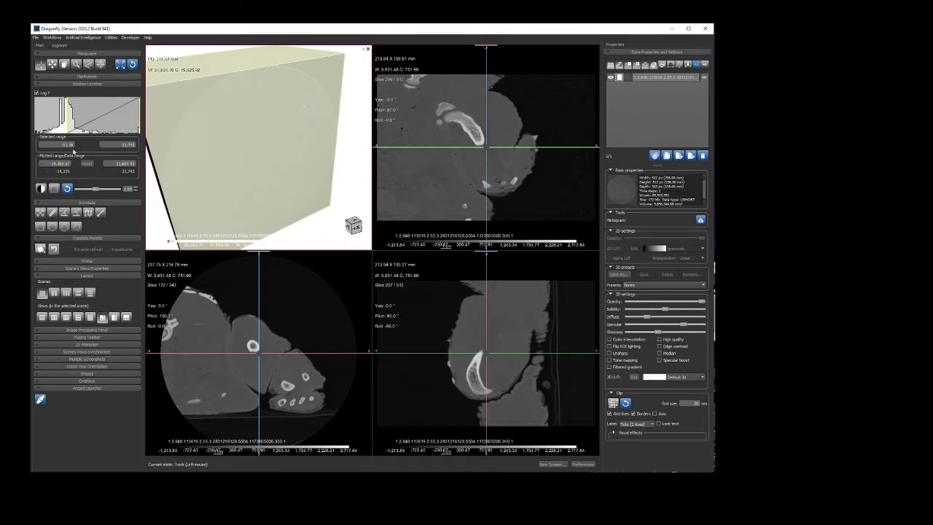
drag(69, 117, 89, 119)
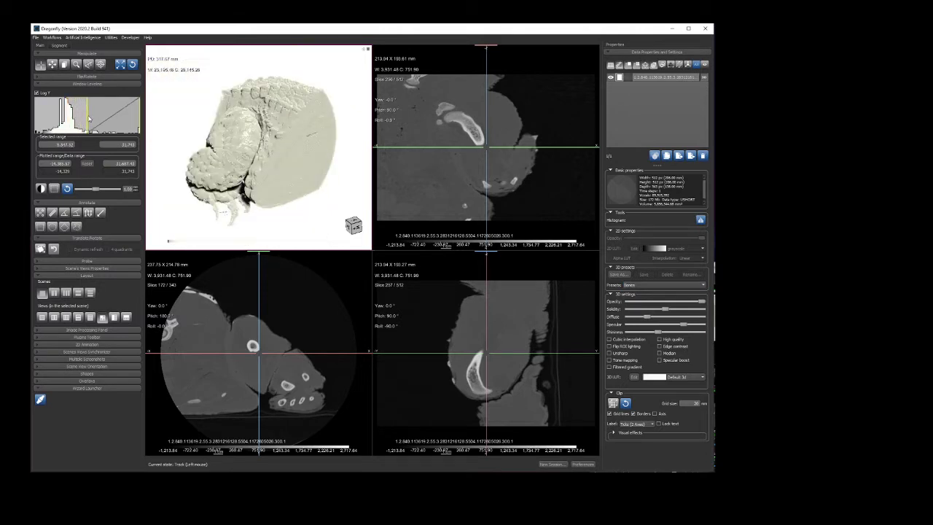
drag(235, 146, 262, 148)
right_drag(229, 144, 231, 124)
drag(195, 116, 249, 103)
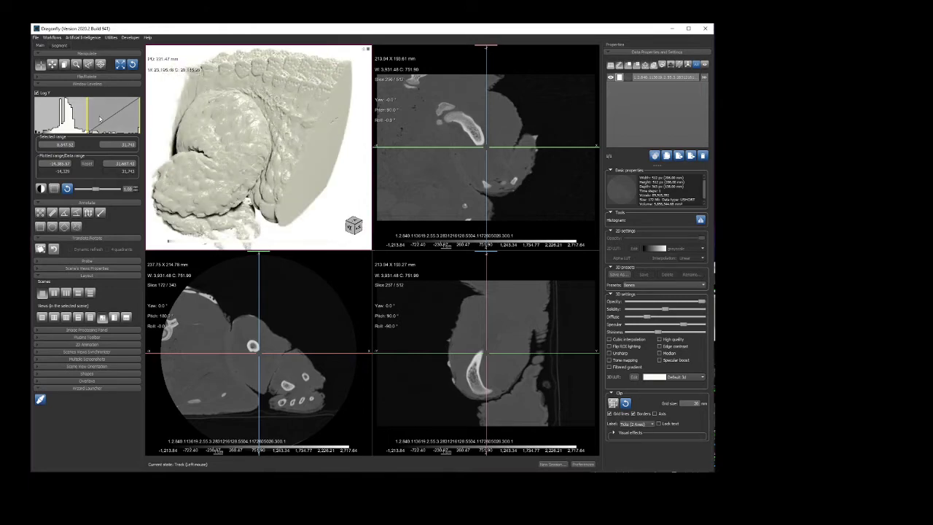
drag(94, 119, 88, 118)
mouse_move(195, 132)
mouse_down()
mouse_move(223, 142)
mouse_move(241, 130)
mouse_move(222, 146)
mouse_move(255, 164)
mouse_up()
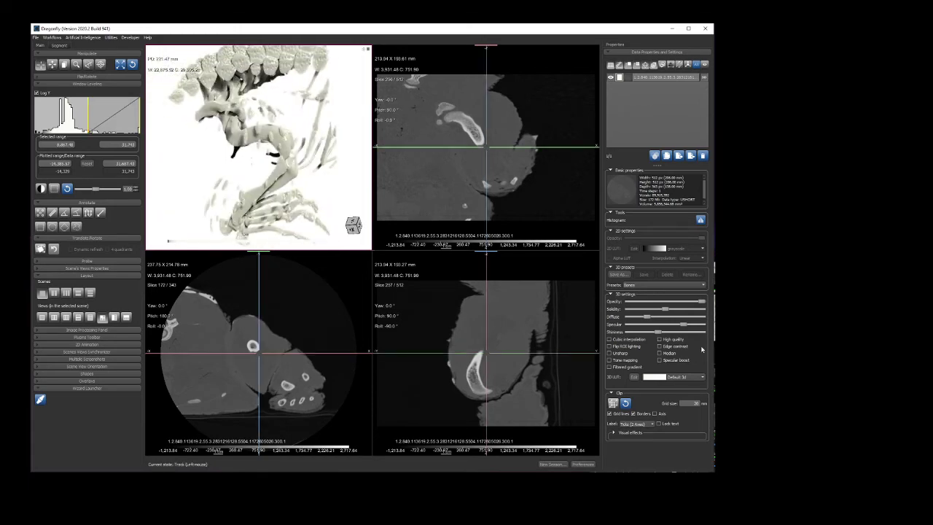
Try the Mummy (Anthropogenic) and Cast steel 2 presets on the 3D rendering, and go back to the Bones preset
click(663, 285)
click(645, 349)
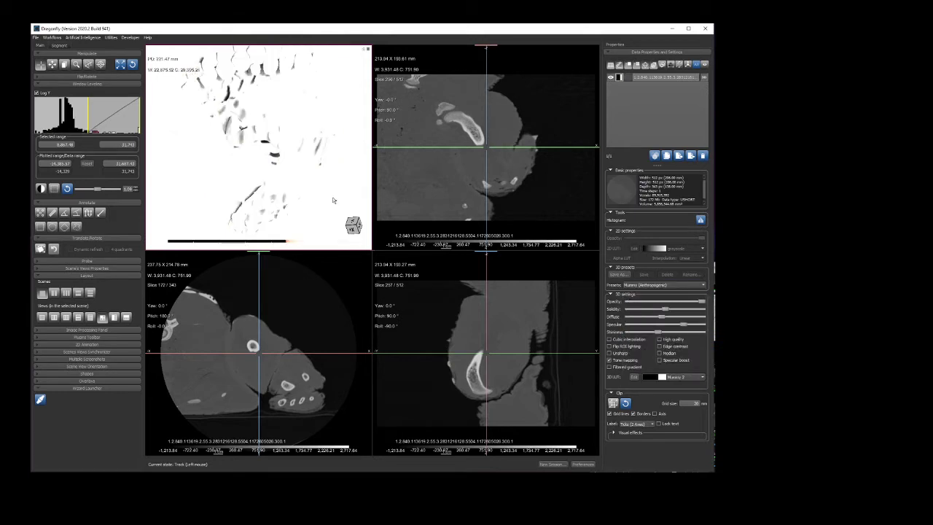
drag(89, 111, 89, 111)
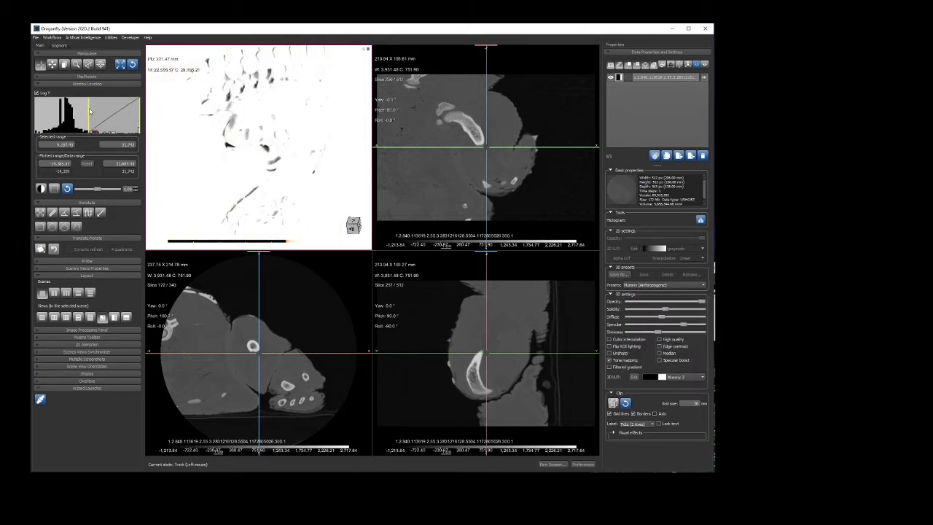
click(664, 286)
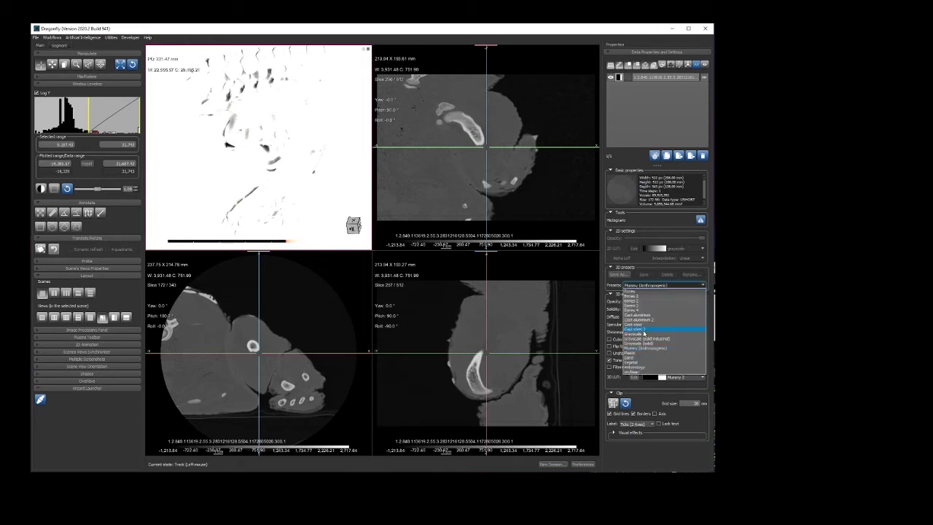
click(644, 331)
drag(307, 165, 289, 169)
click(641, 285)
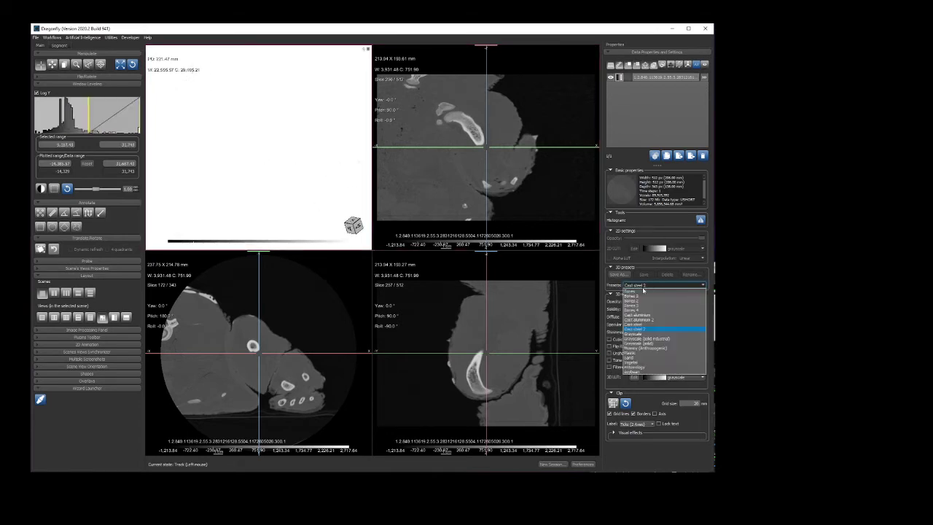
click(641, 293)
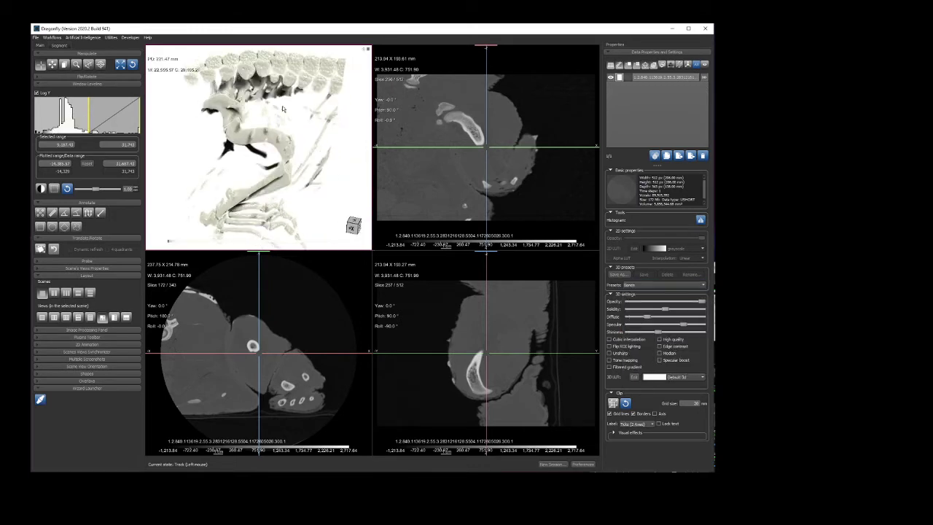
Create a new region of interest named bones with the geometry of the imported CT image
click(59, 45)
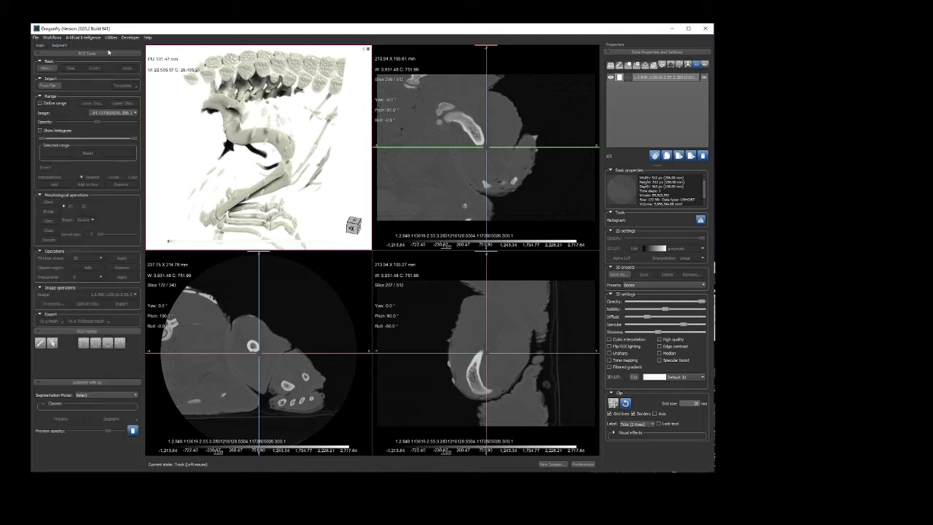
click(46, 67)
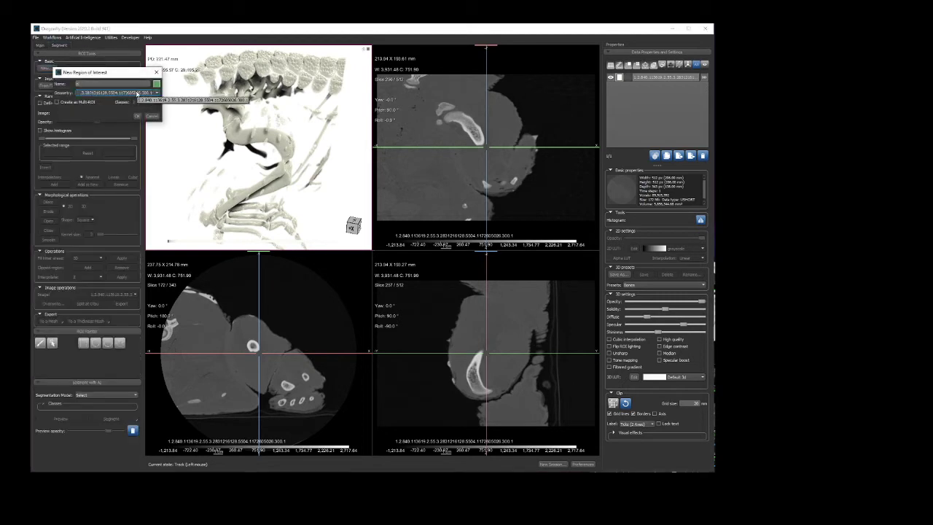
click(137, 116)
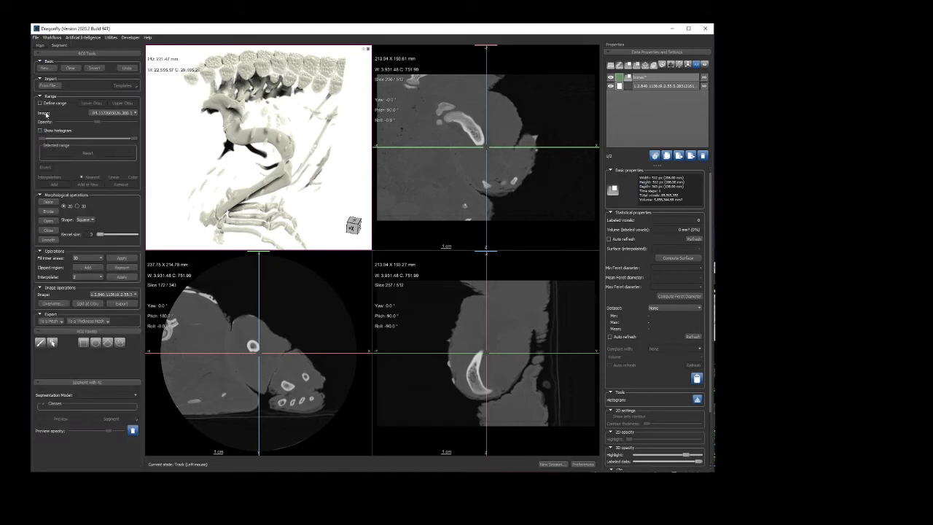
Define an intensity range from about 428 to 31,743, check its fit on the limb bone, and add it to the bones ROI
click(41, 104)
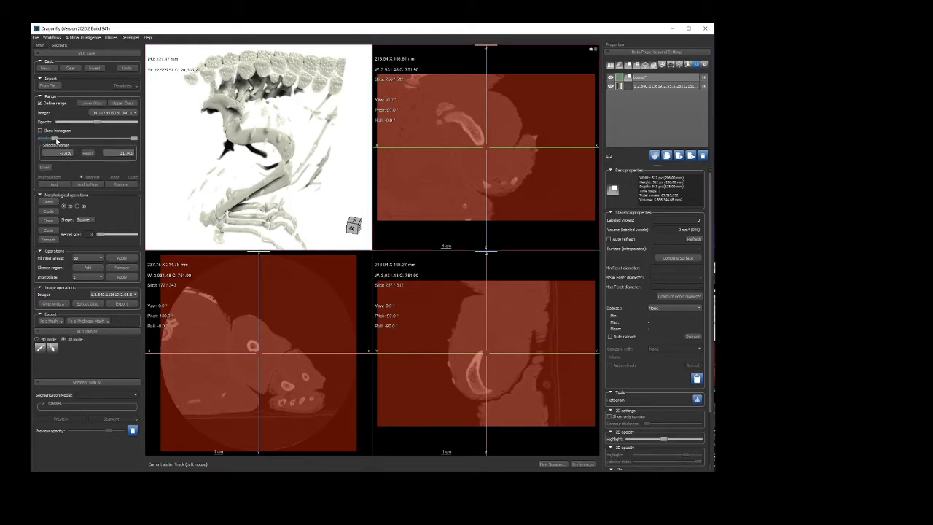
drag(57, 140, 71, 139)
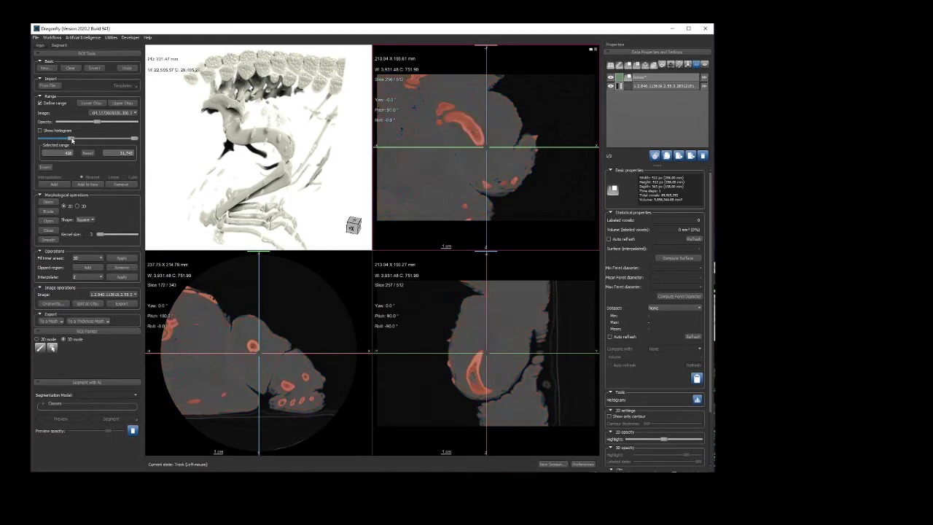
scroll(472, 142, up, 5)
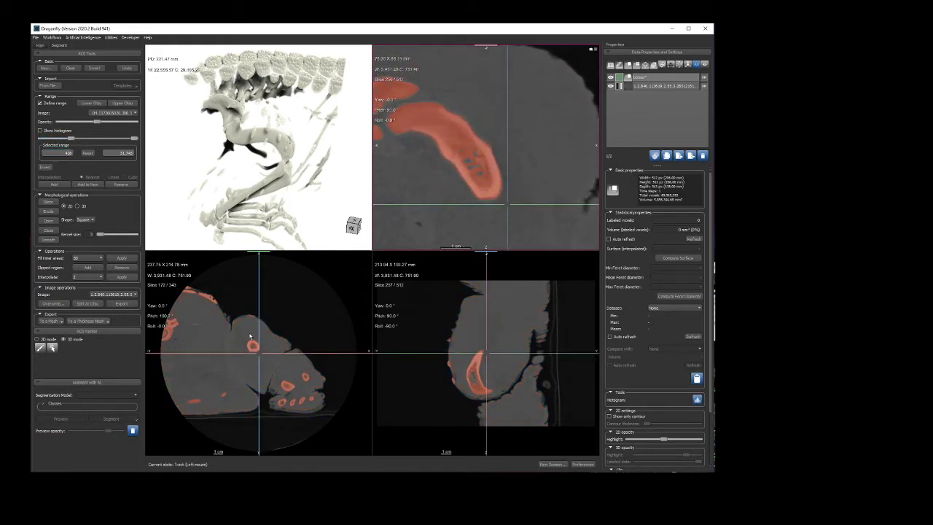
scroll(337, 333, up, 5)
drag(508, 204, 475, 164)
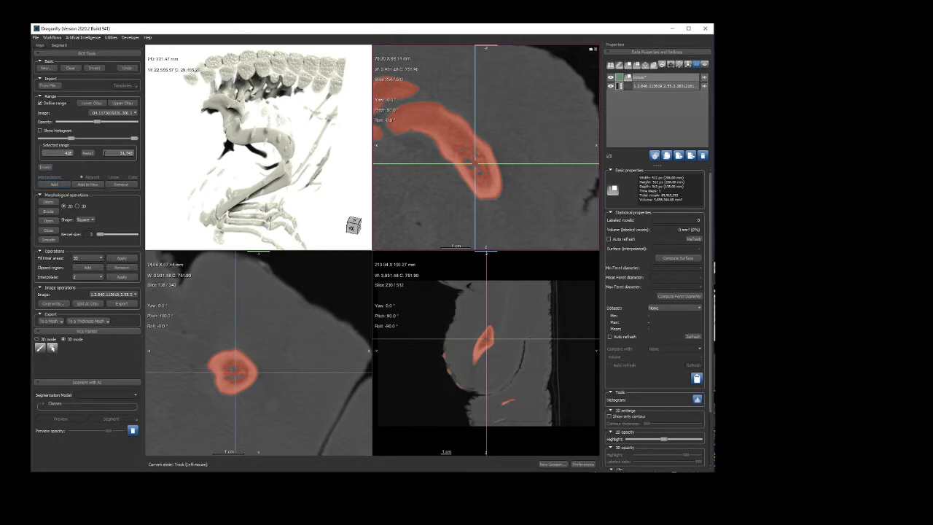
click(53, 184)
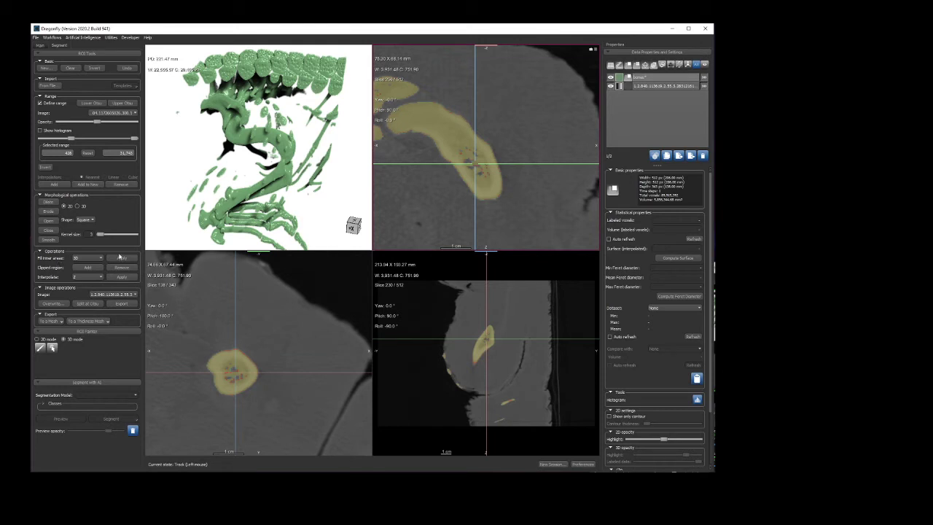
Fill the inner areas of the bones ROI in 3D and hide the CT image
click(121, 258)
click(609, 87)
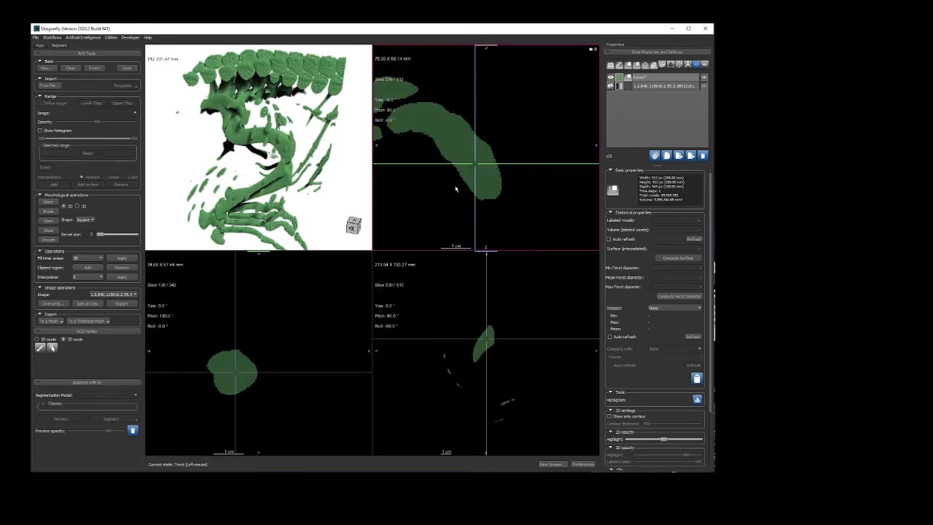
drag(340, 179, 269, 139)
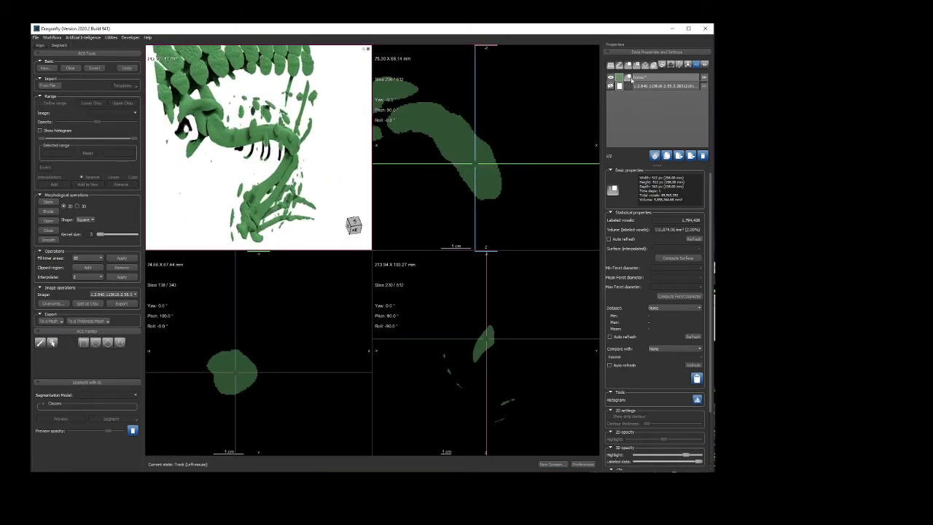
Split the bones ROI into a multi-ROI of connected components, and display that multi-ROI in place of the original in the 2D and 3D views
right_click(631, 78)
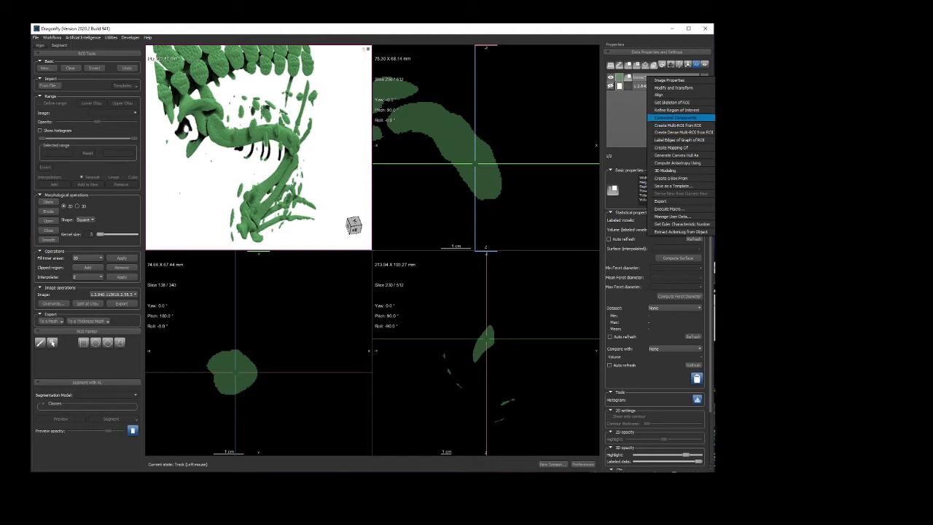
click(675, 117)
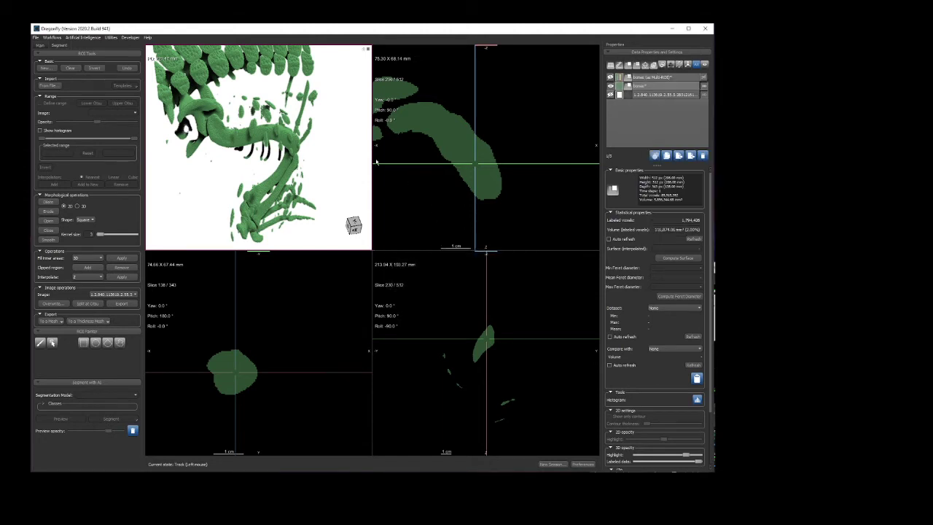
click(610, 86)
click(610, 76)
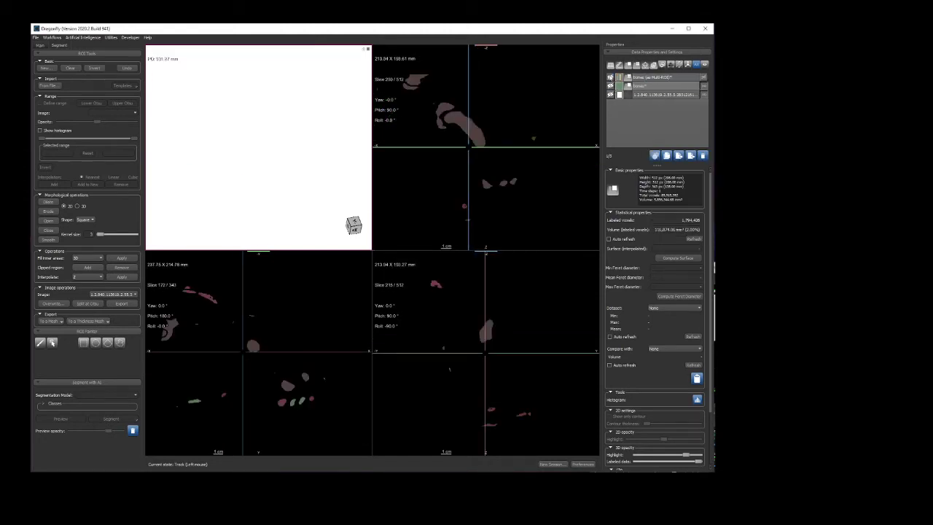
click(704, 77)
click(704, 78)
drag(286, 169, 305, 148)
scroll(261, 137, up, 6)
click(658, 78)
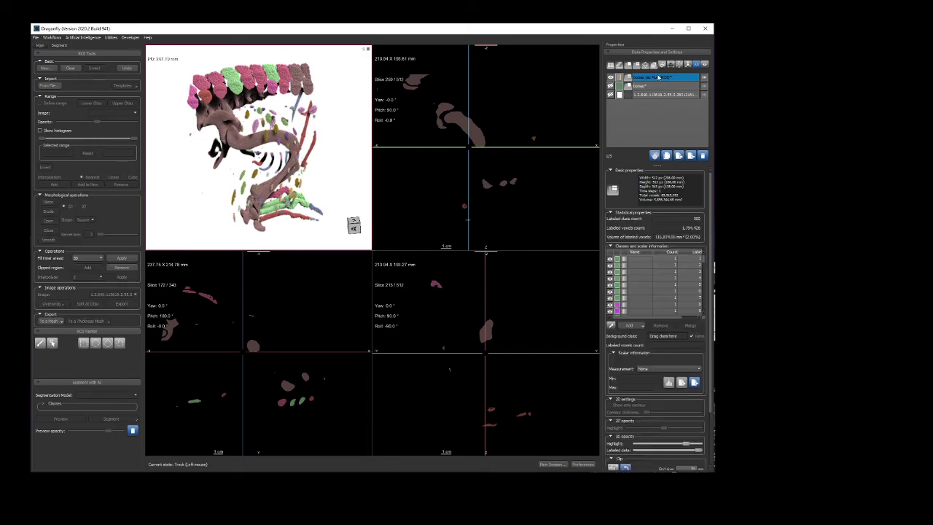
Open the connected components object analysis for the bones multi-ROI and inspect the components with the lowest label numbers
right_click(658, 78)
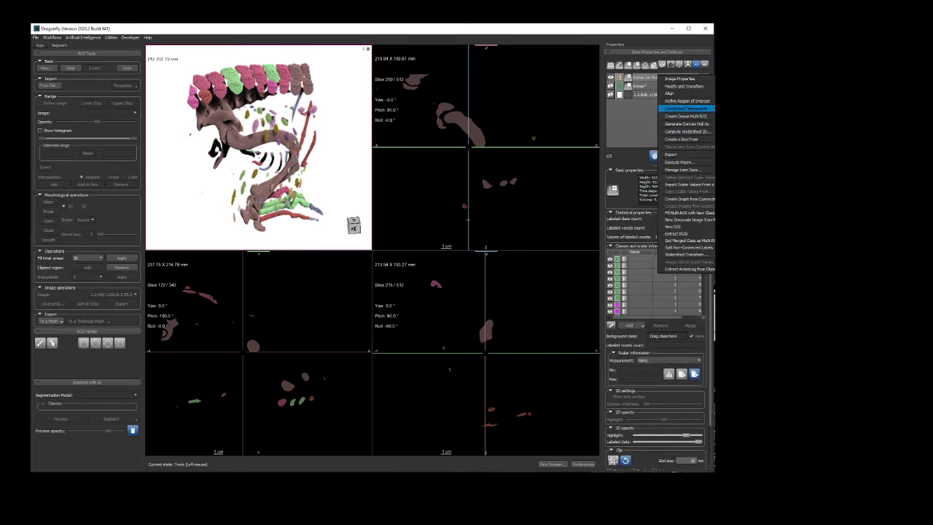
click(685, 109)
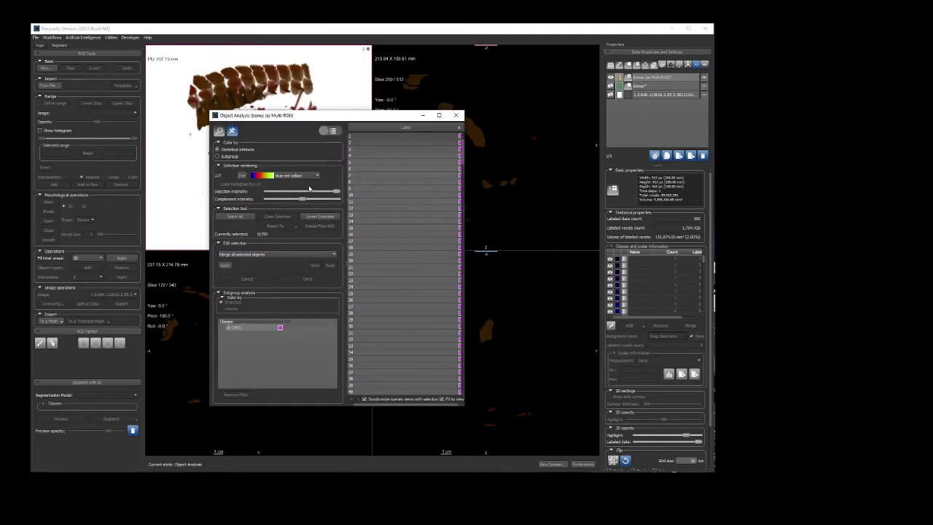
drag(326, 120, 496, 100)
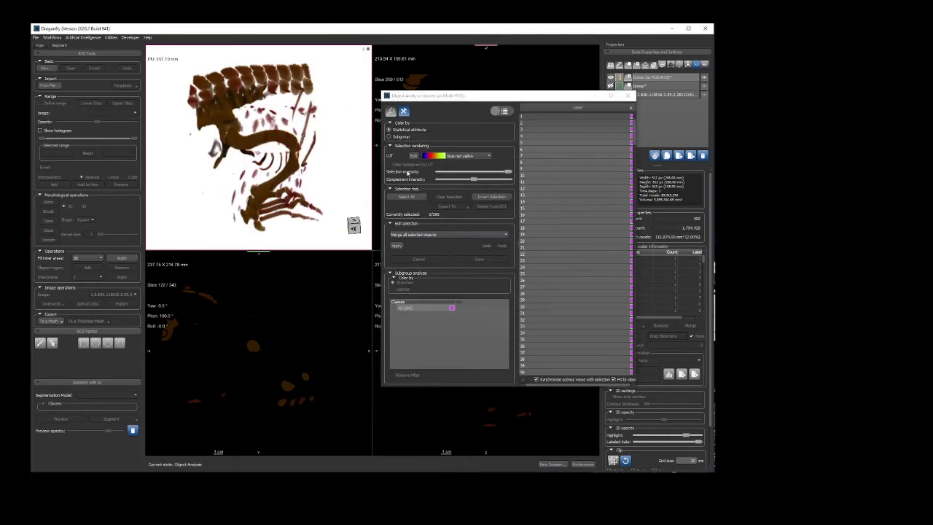
click(555, 117)
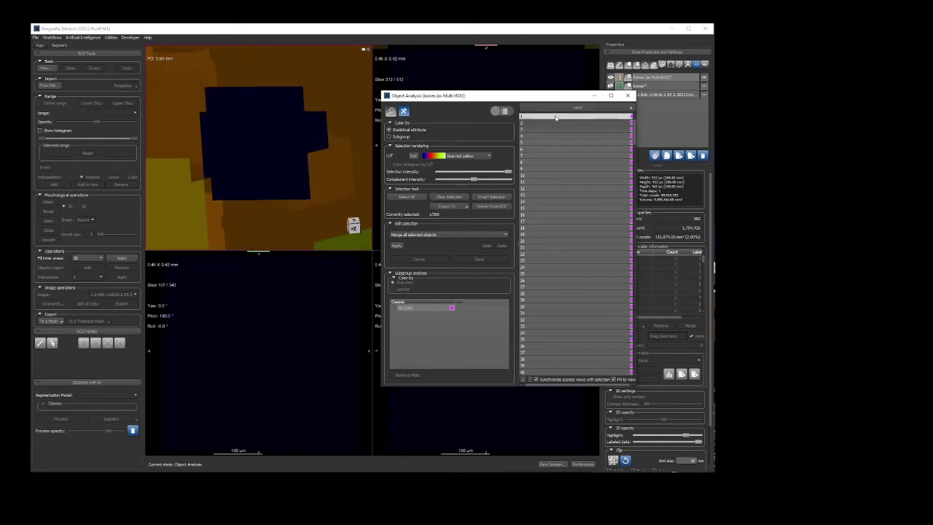
click(558, 129)
click(566, 169)
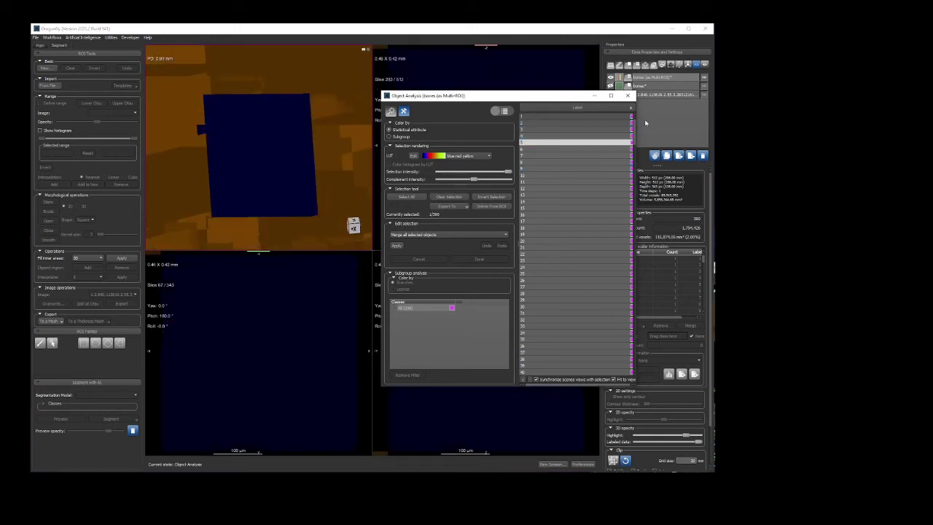
Check the largest components at the end of the label list and export component 389, the long limb bone, to an ROI
drag(635, 130, 636, 357)
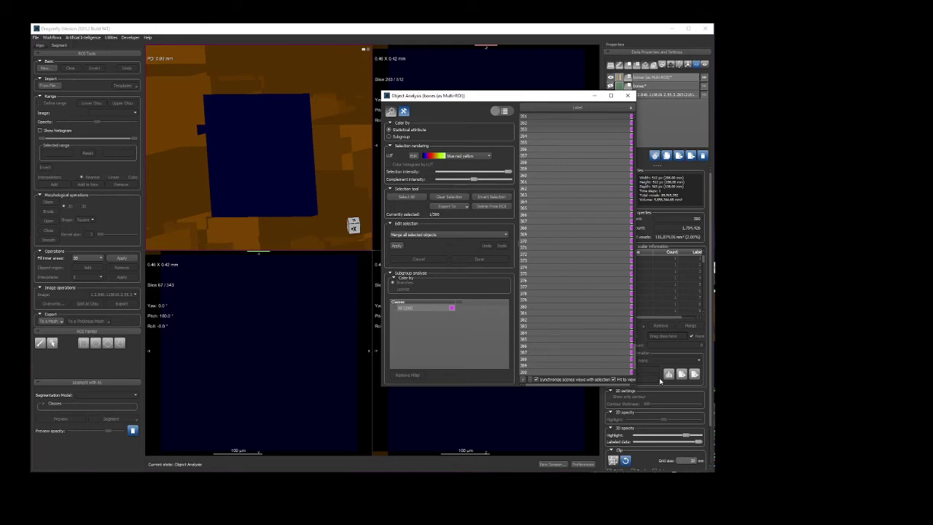
click(551, 368)
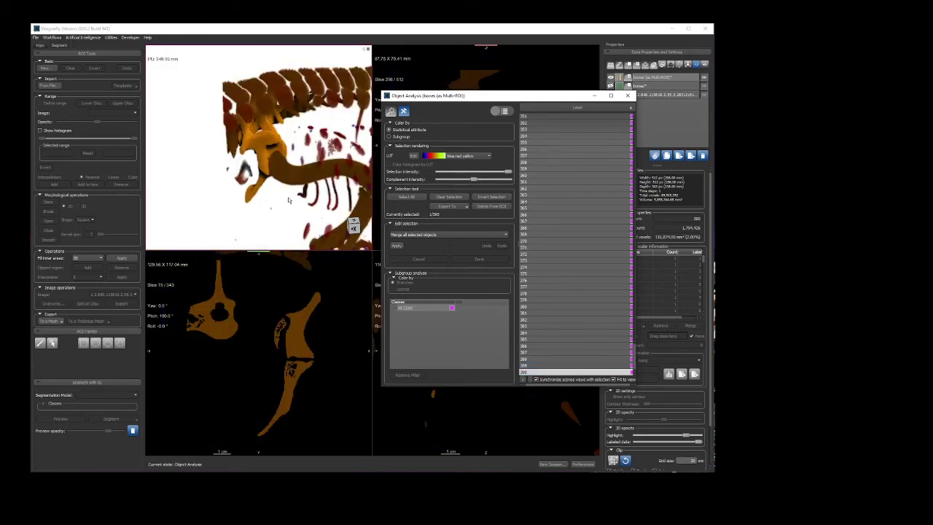
click(548, 364)
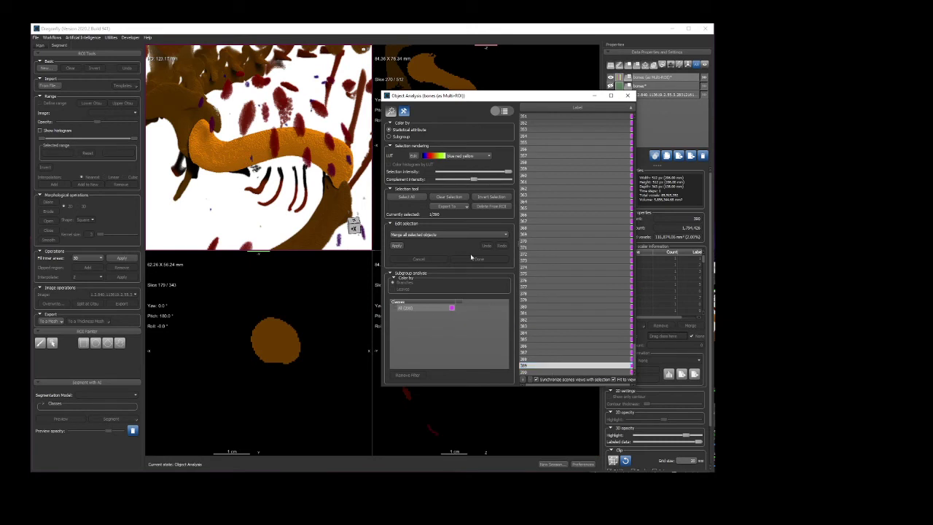
click(456, 208)
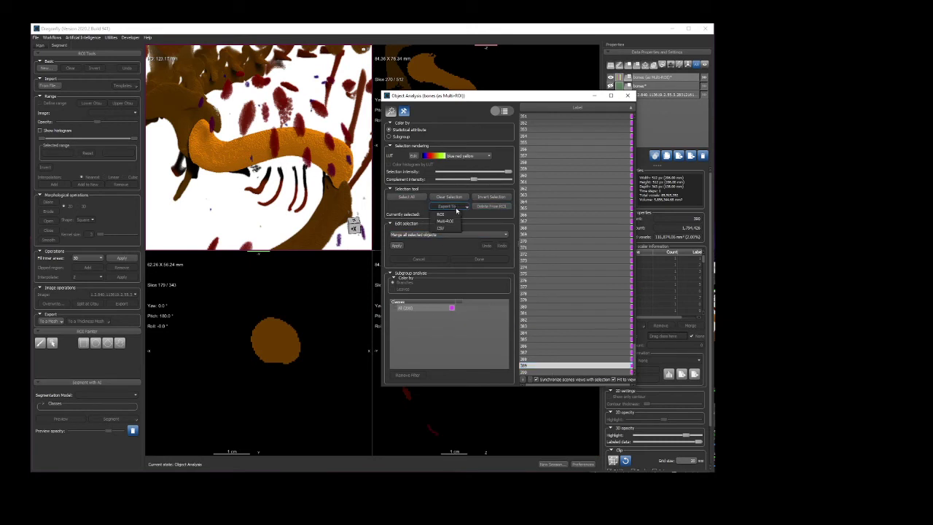
click(447, 215)
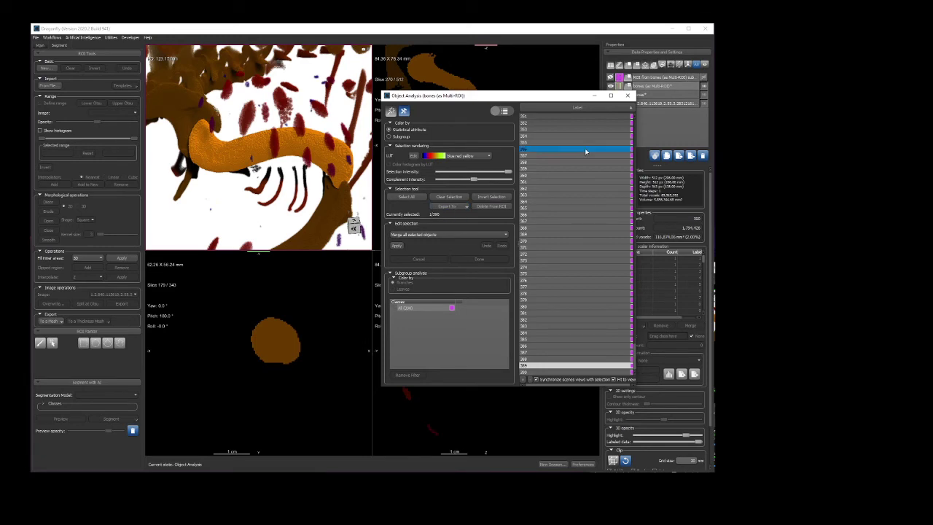
Close the object analysis, hide the bones multi-ROI, and display the exported limb bone ROI in the 2D and 3D views
click(626, 96)
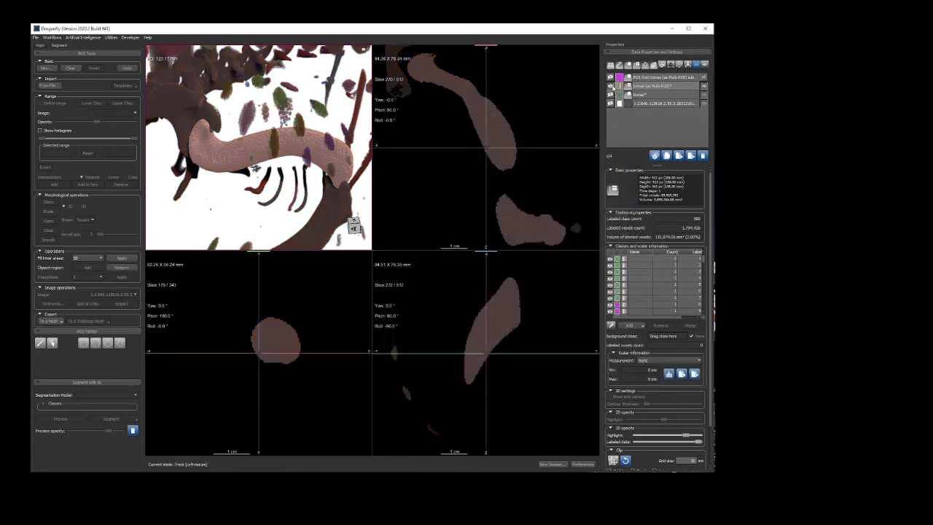
click(612, 86)
click(611, 77)
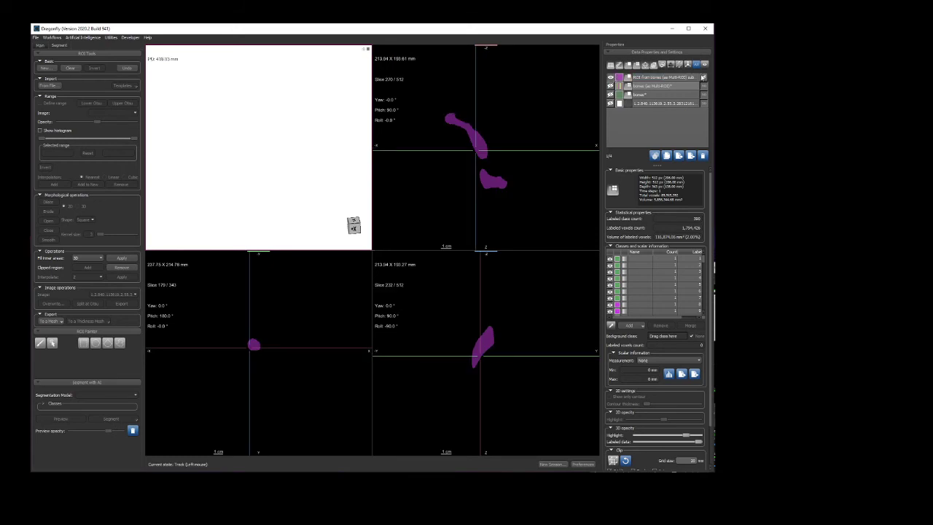
drag(298, 142, 285, 179)
right_drag(285, 179, 283, 247)
scroll(272, 180, down, 5)
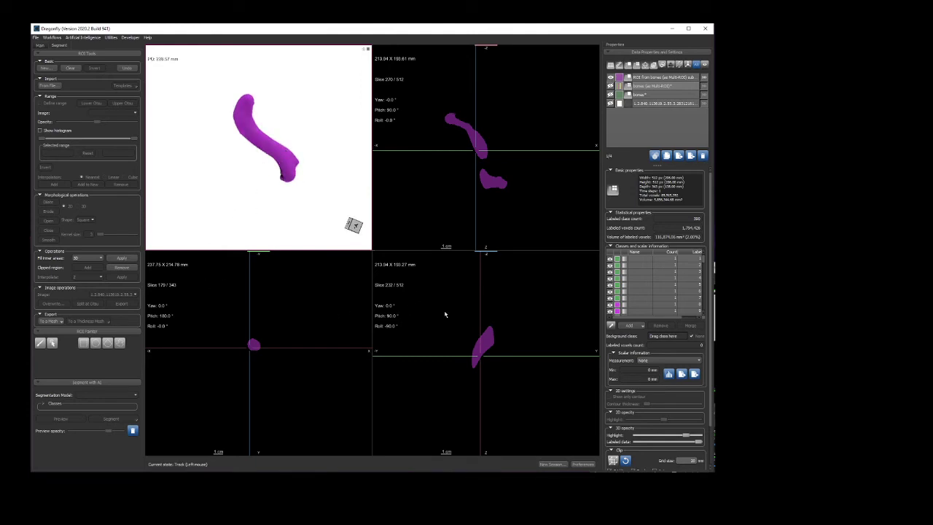
mouse_move(479, 146)
mouse_down()
mouse_move(481, 178)
mouse_move(474, 143)
mouse_up()
Convert the exported limb bone ROI to a mesh
click(654, 78)
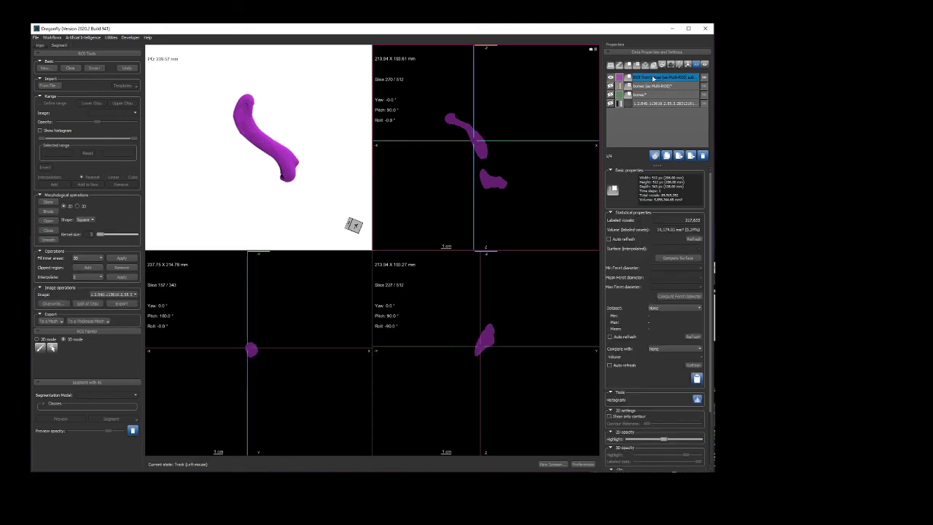
right_click(653, 78)
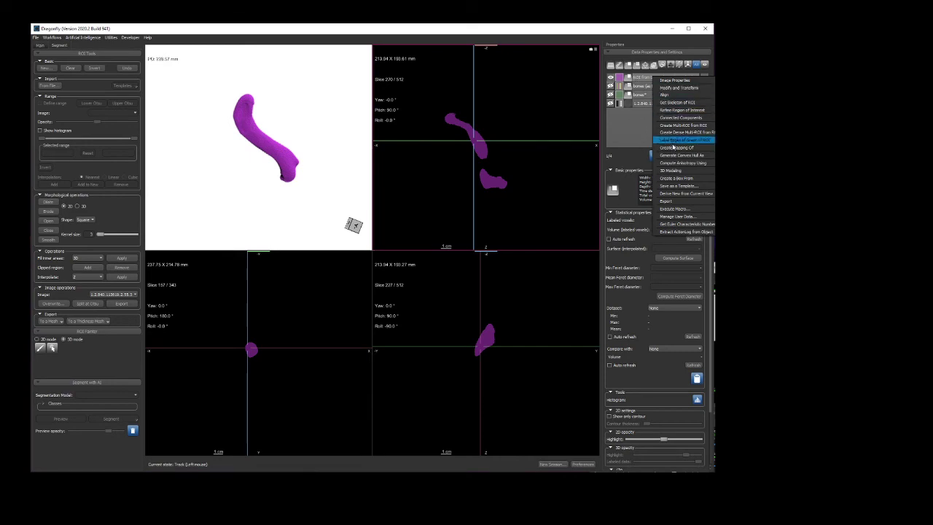
click(624, 134)
click(635, 79)
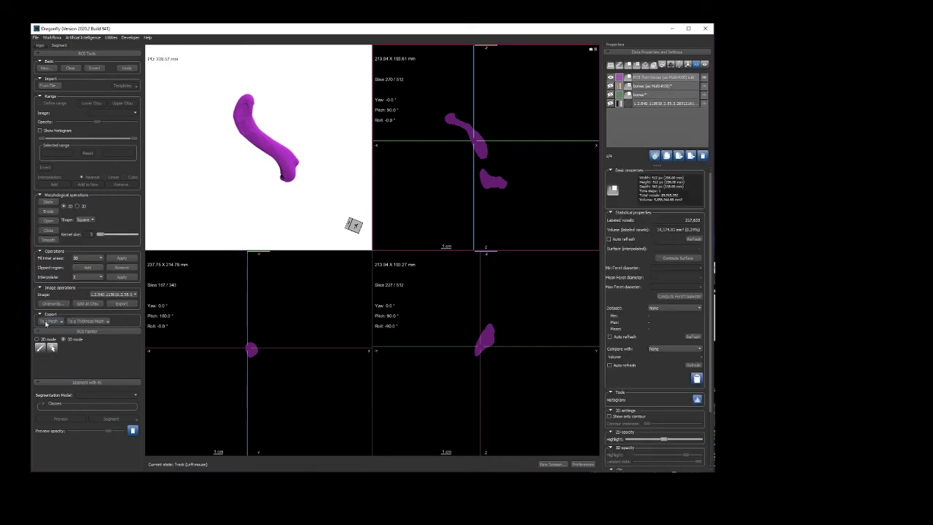
click(48, 322)
click(51, 343)
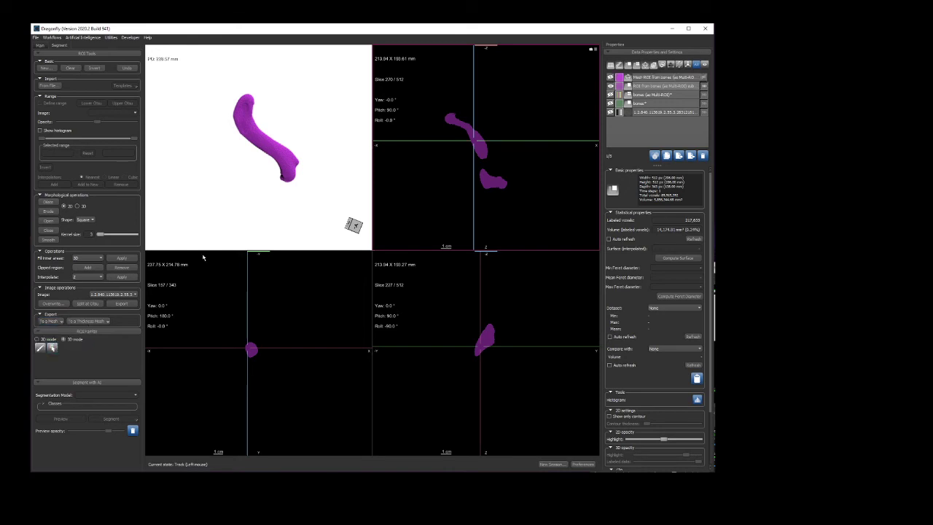
Hide the limb bone ROI, display its mesh in the 2D and 3D views, and examine the mesh surface
click(611, 77)
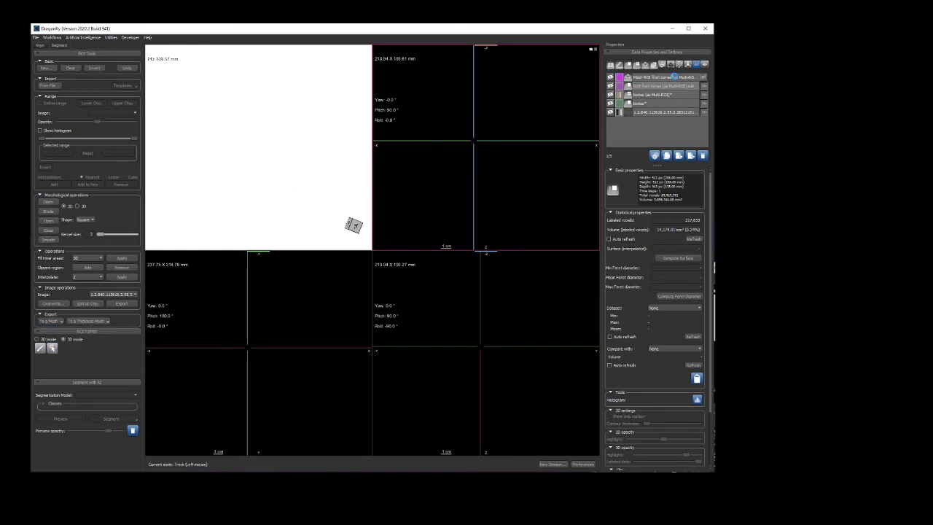
click(700, 78)
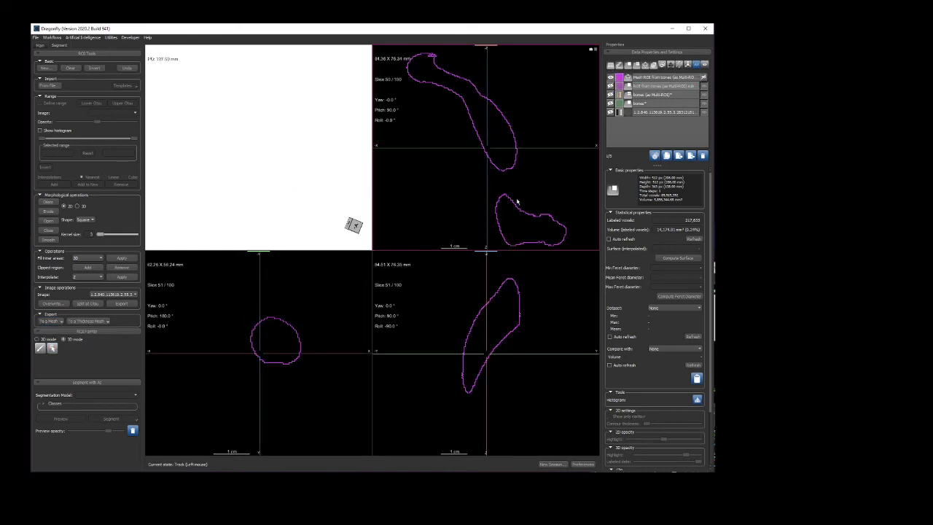
click(703, 79)
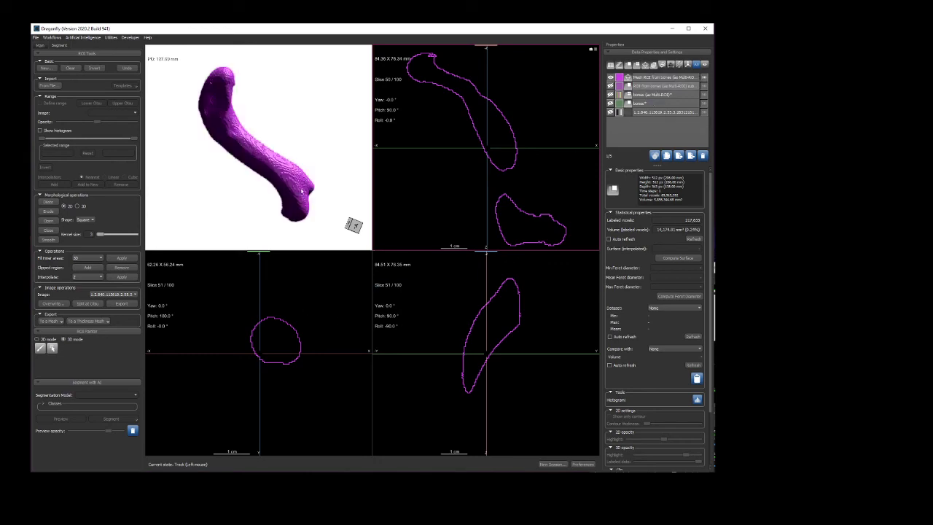
drag(250, 135, 321, 98)
drag(299, 147, 240, 146)
right_drag(237, 149, 228, 200)
scroll(228, 200, down, 4)
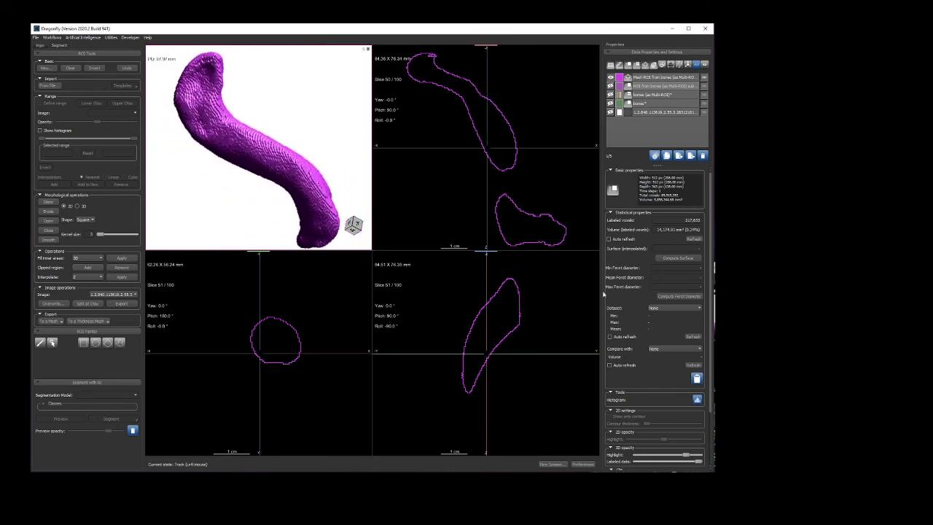
drag(327, 192, 592, 161)
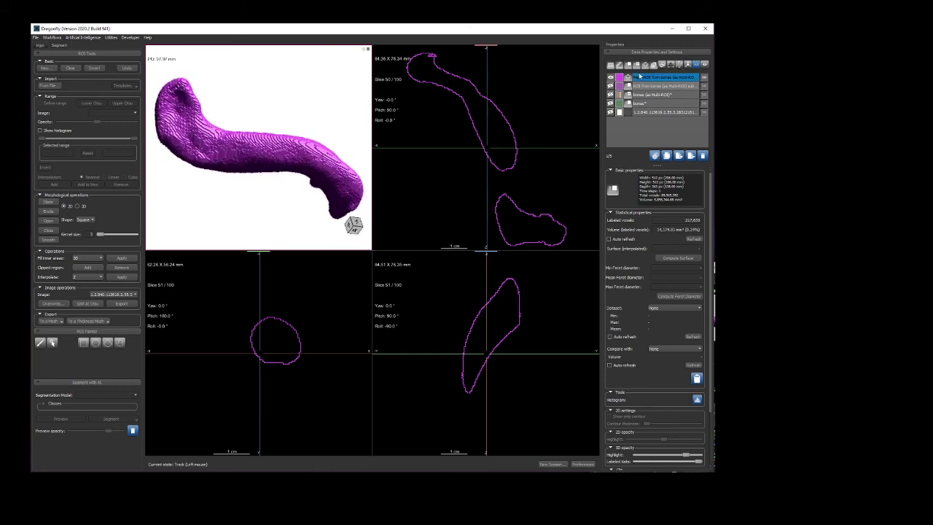
Smooth the limb bone mesh and check its surface from several sides
click(640, 75)
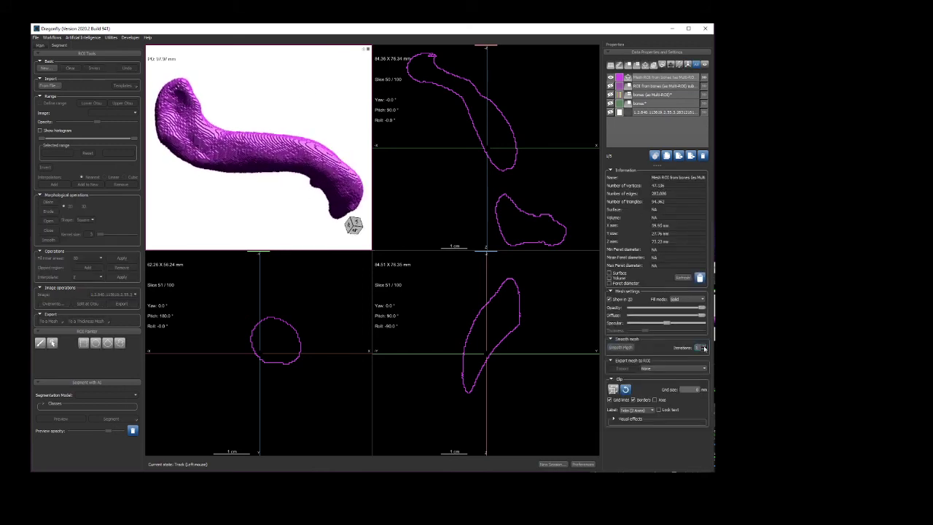
click(620, 347)
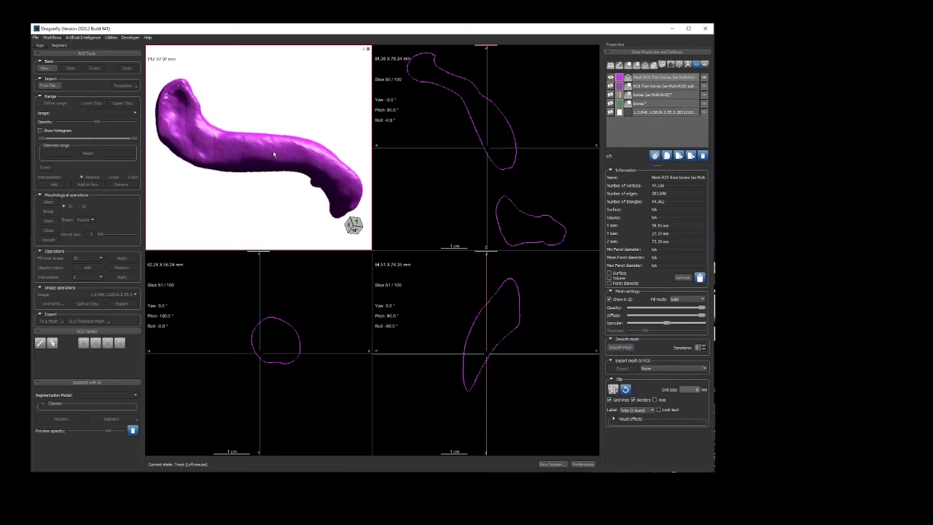
drag(340, 134, 288, 138)
drag(524, 86, 360, 88)
Export the smoothed mesh to the Desktop as an ASCII STL file scaled in millimeters, keeping the suggested file name
click(657, 78)
right_click(657, 78)
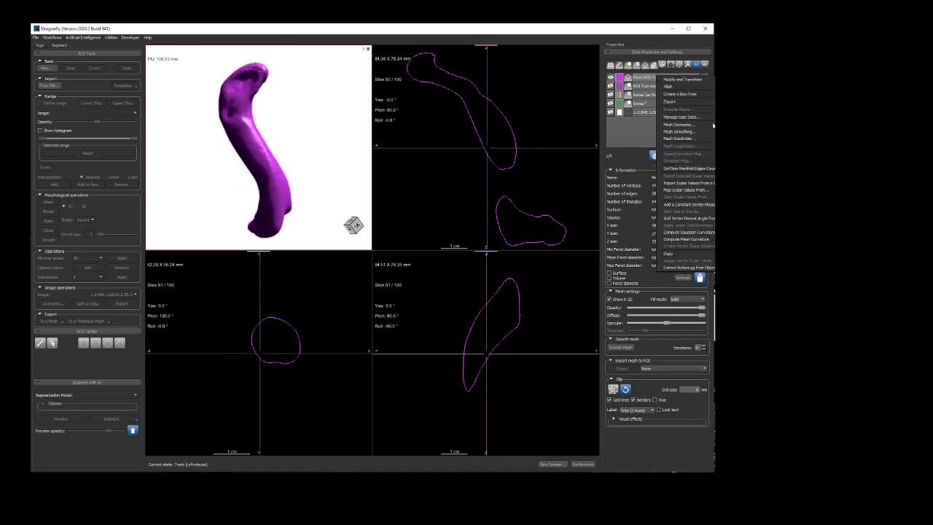
click(671, 101)
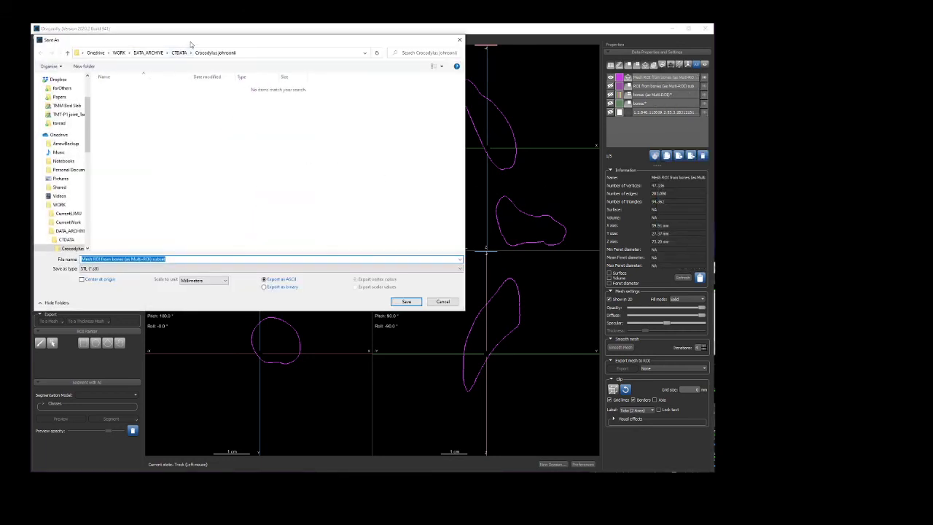
scroll(207, 141, up, 5)
click(203, 128)
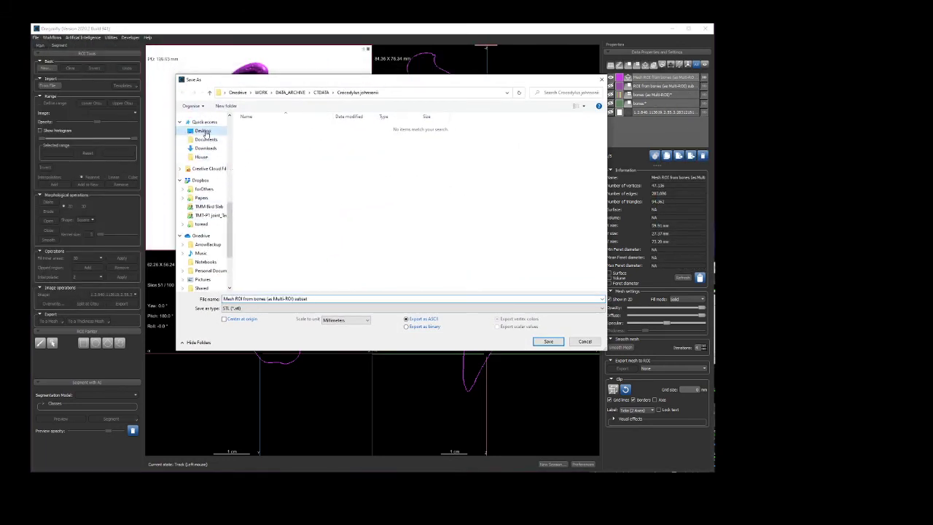
click(541, 342)
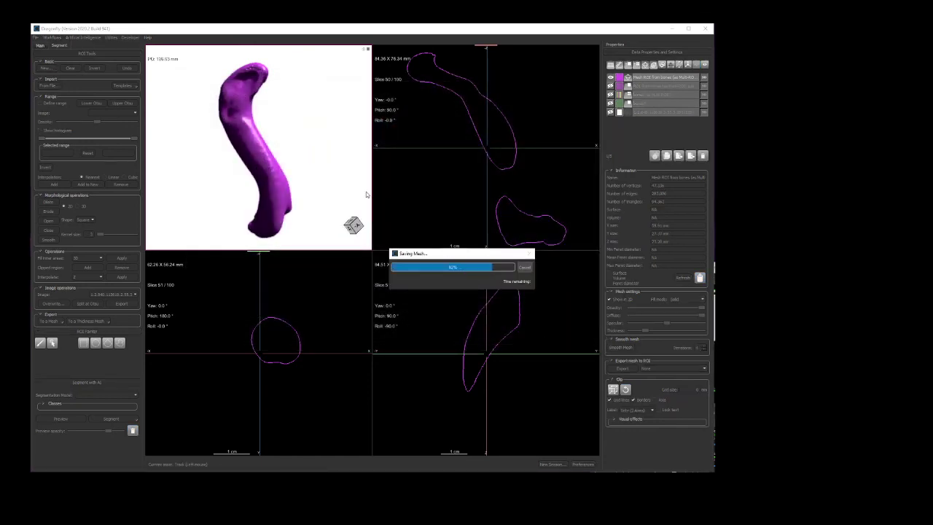
drag(287, 188, 419, 253)
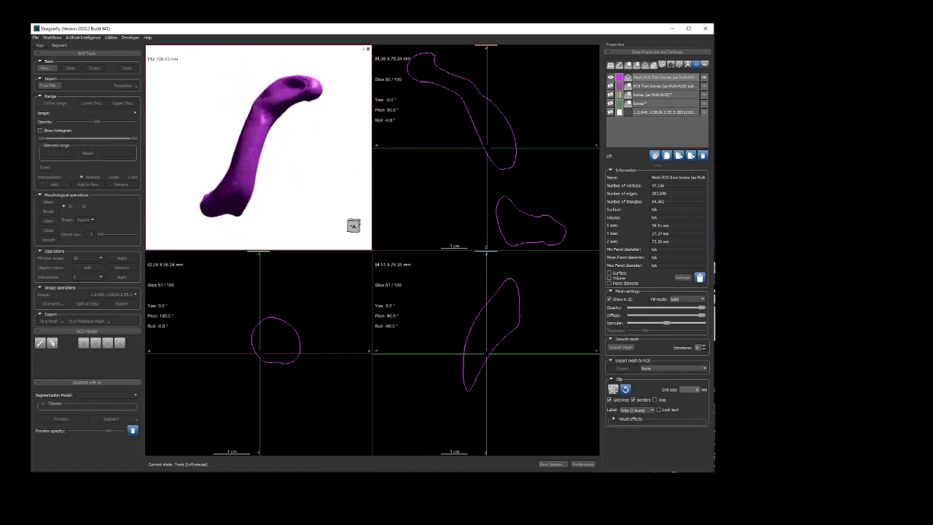